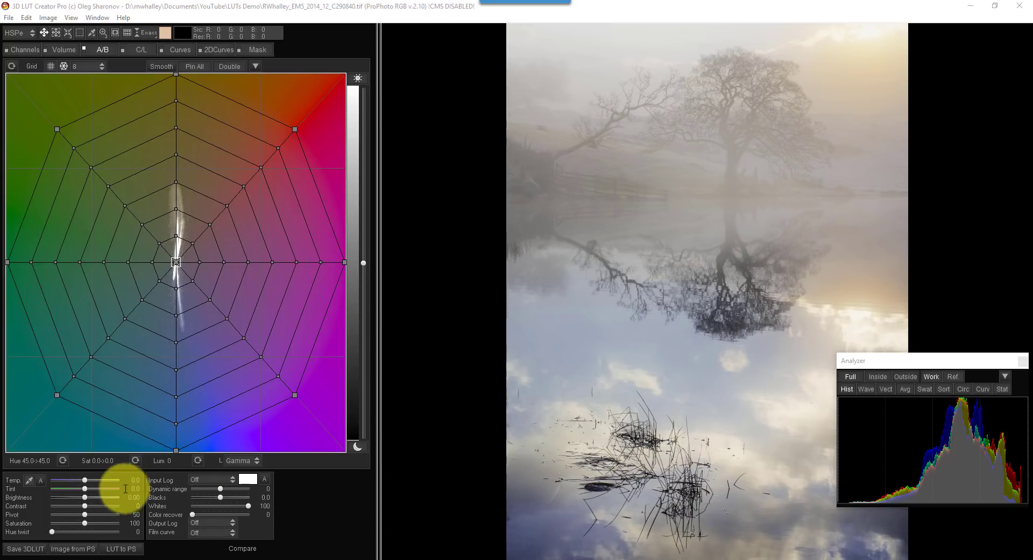
Step: Warm the misty photo with Temp 23.5, Contrast -16 and Saturation 121
left_click(84, 479)
left_click_drag(84, 479, 93, 479)
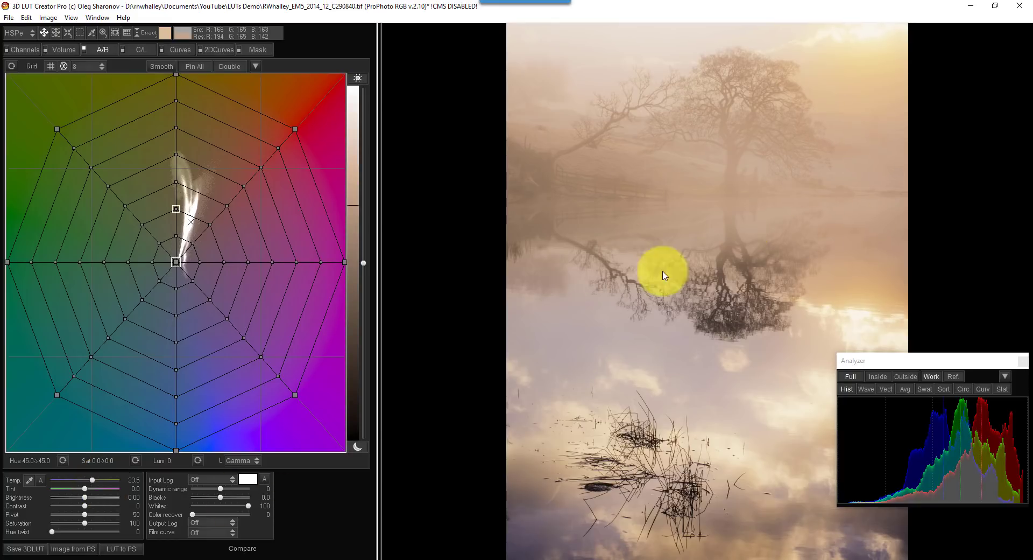
left_click_drag(87, 510, 81, 514)
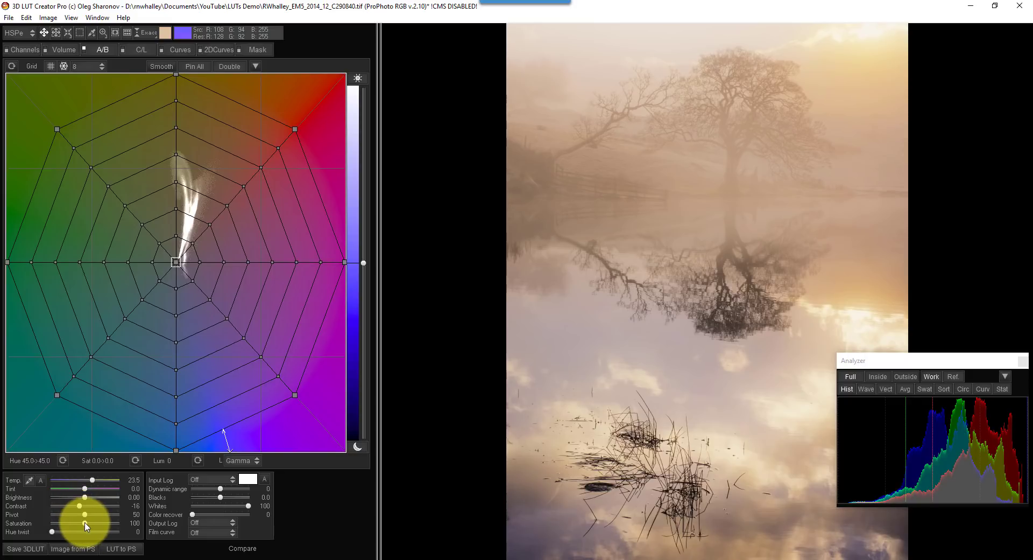
left_click_drag(85, 525, 93, 527)
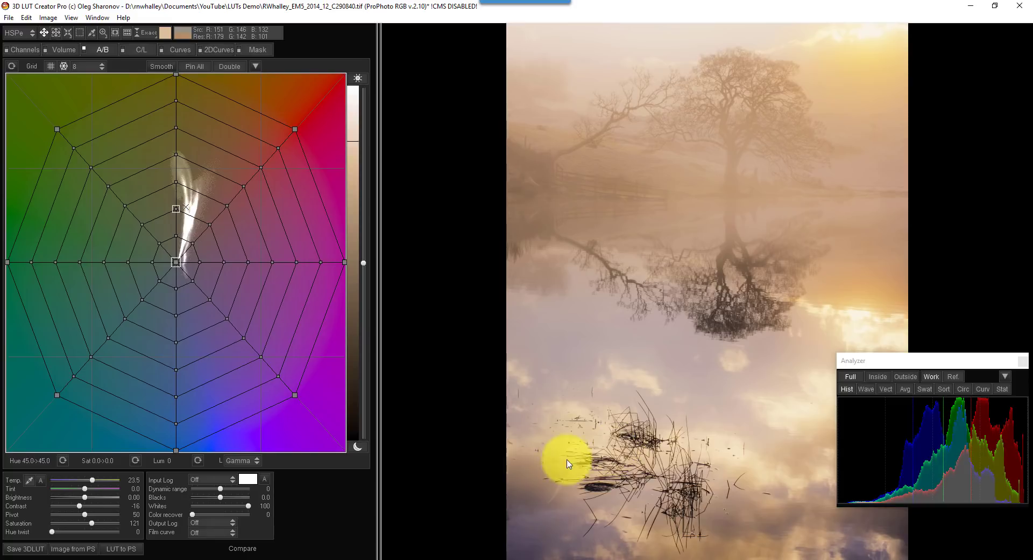
Step: Compare the warm grade with the original, set Tint to 2.4, then return to single view
left_click(243, 549)
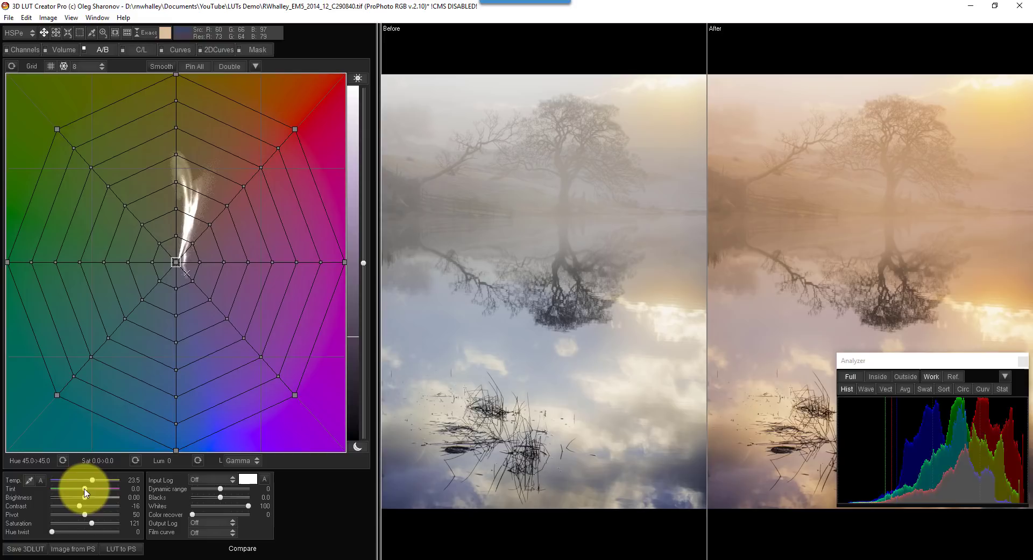
left_click_drag(85, 491, 88, 495)
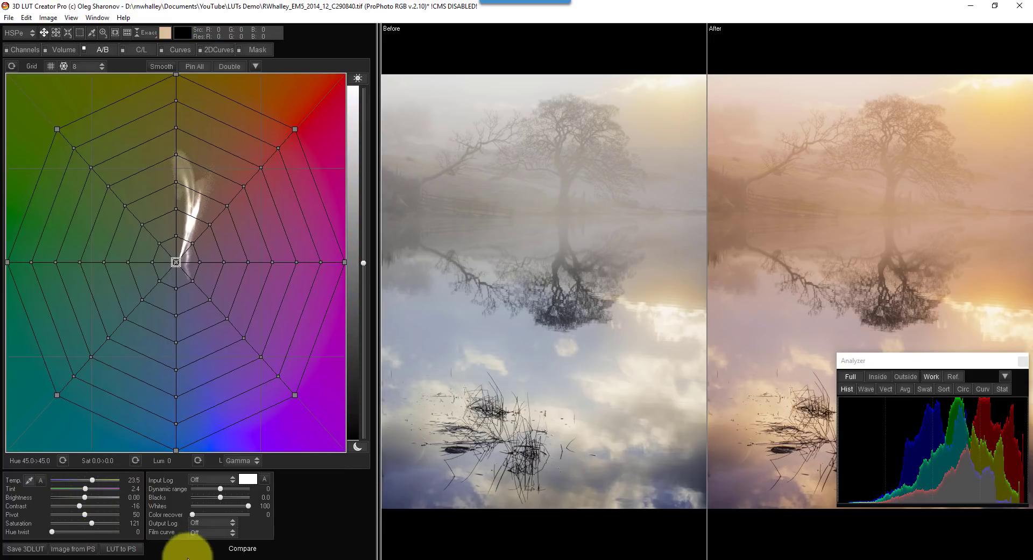
left_click(250, 548)
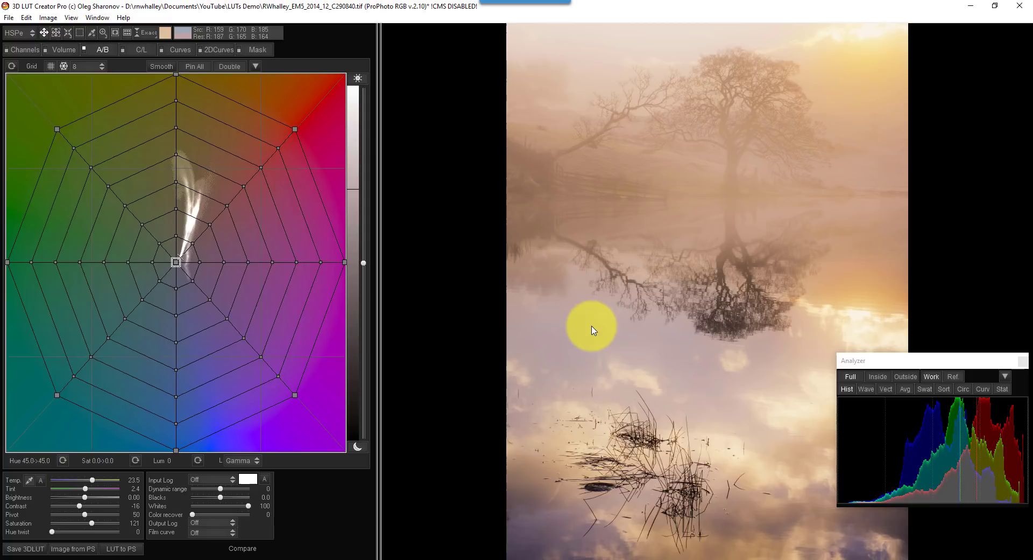
Step: Move the A/B grid's centre node to push neutrals toward pink, and set Saturation to 118
left_click_drag(592, 329, 588, 337)
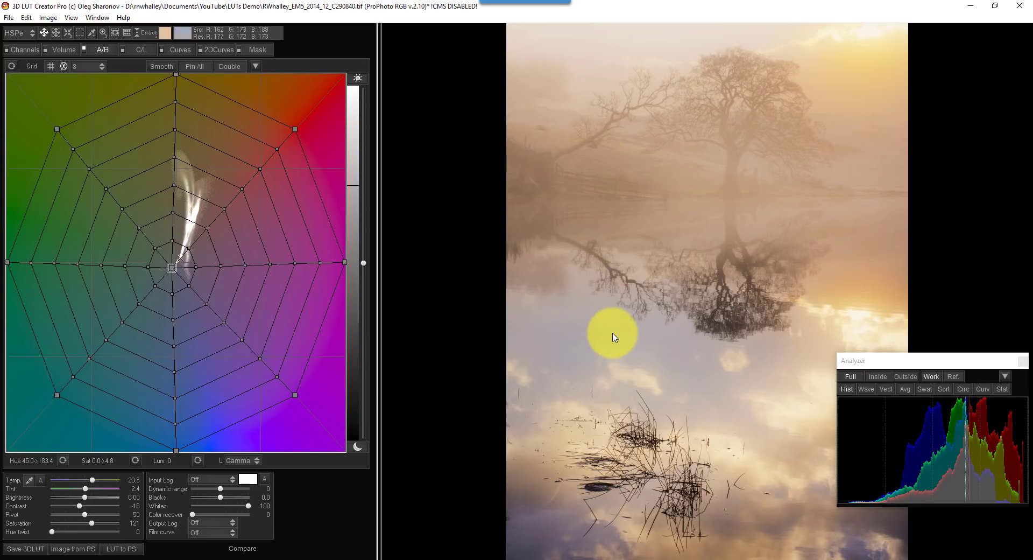
mouse_move(623, 330)
left_mouse_down()
mouse_move(633, 335)
mouse_move(618, 340)
mouse_move(611, 324)
mouse_move(627, 317)
mouse_move(642, 340)
mouse_move(614, 344)
mouse_move(622, 320)
mouse_move(611, 336)
mouse_move(631, 326)
mouse_move(618, 341)
mouse_move(629, 344)
left_mouse_up()
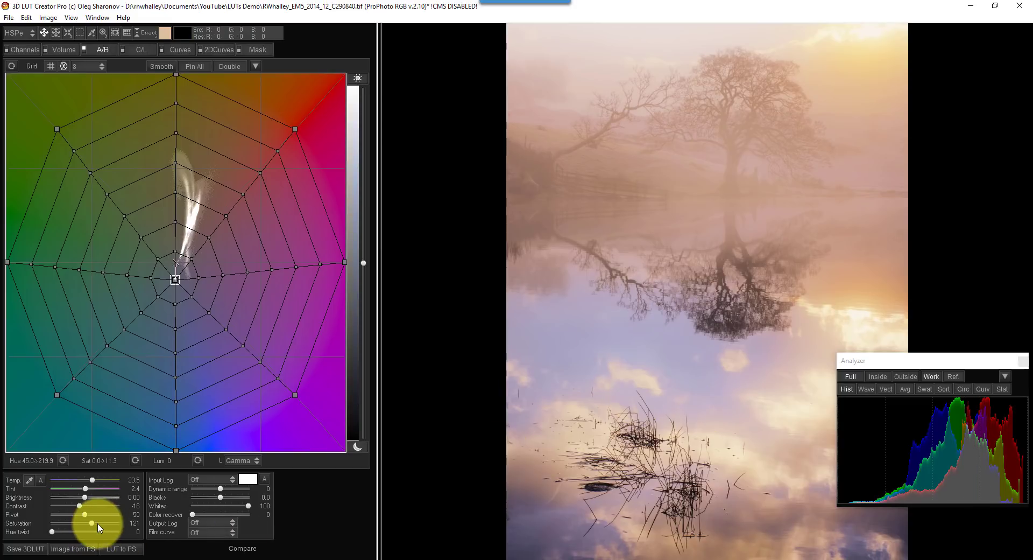
left_click_drag(91, 526, 90, 527)
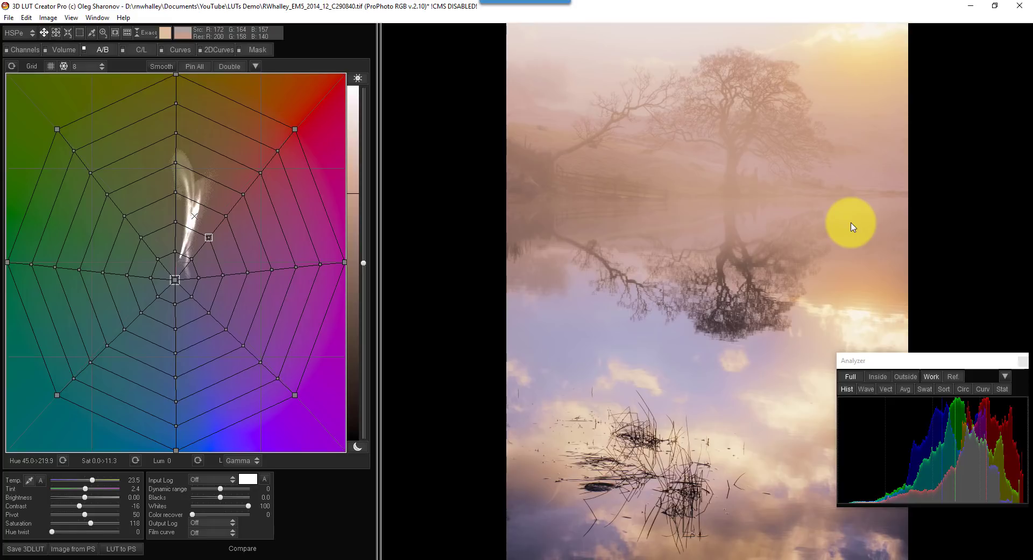
Step: Add an A/B control point on the sky and shift it to warm the sky's hue
left_click(856, 97)
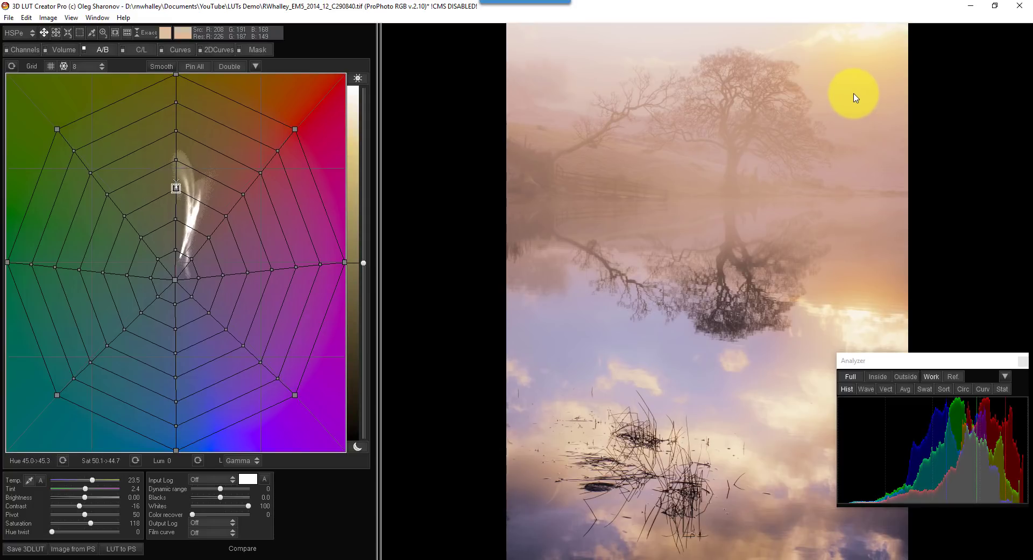
left_click_drag(856, 97, 861, 97)
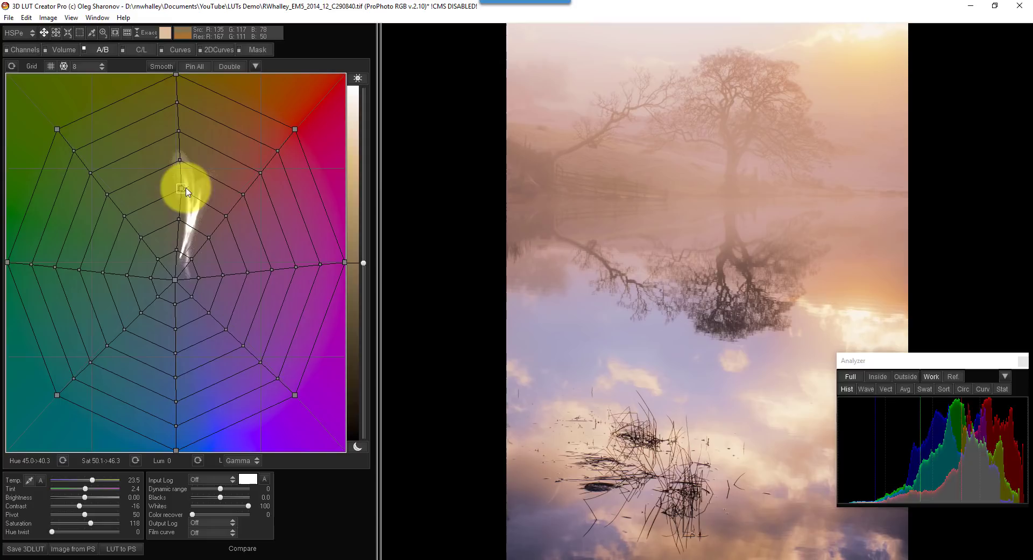
left_click_drag(831, 88, 835, 89)
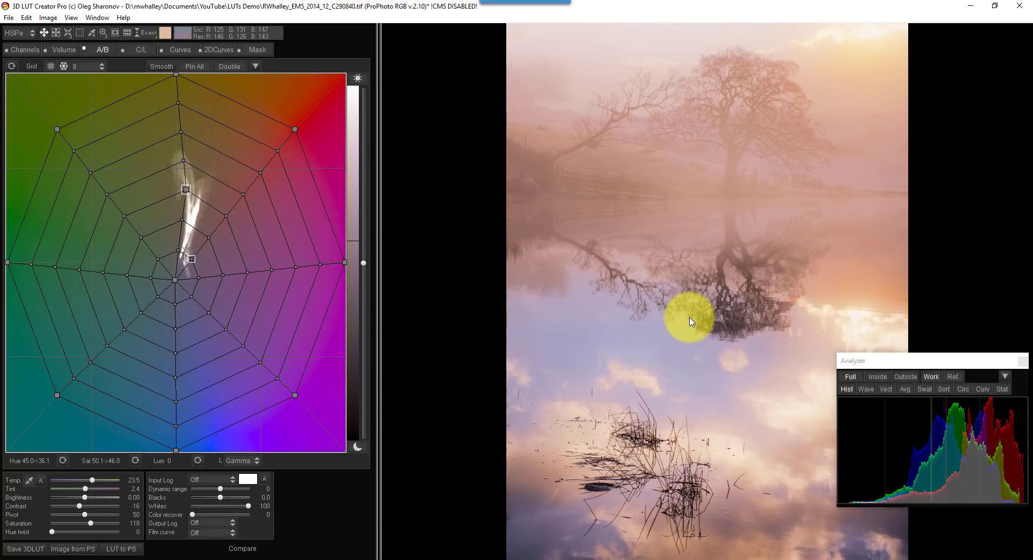
Step: Check the grade against the original, then lower Saturation to 115
left_click(251, 549)
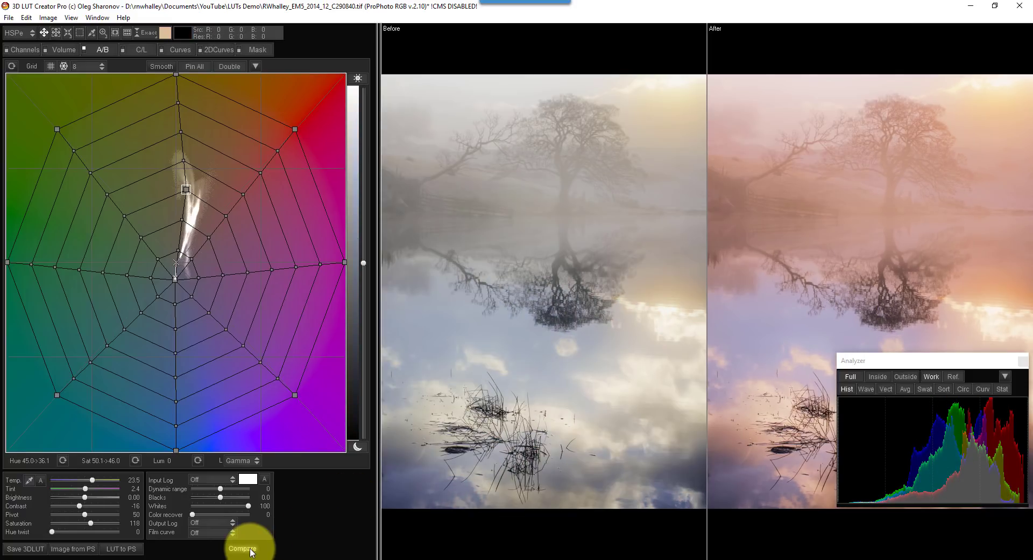
left_click(251, 549)
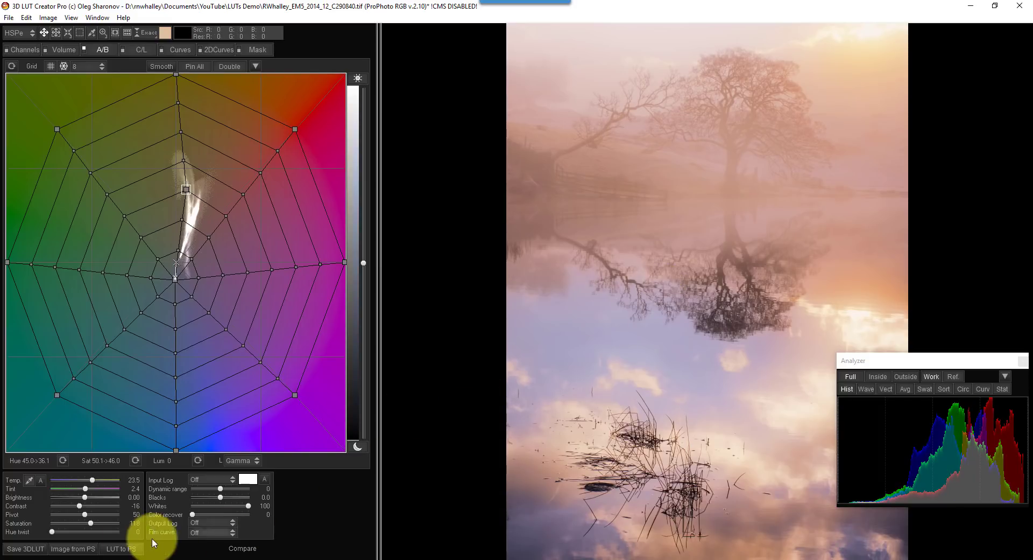
left_click_drag(90, 523, 90, 527)
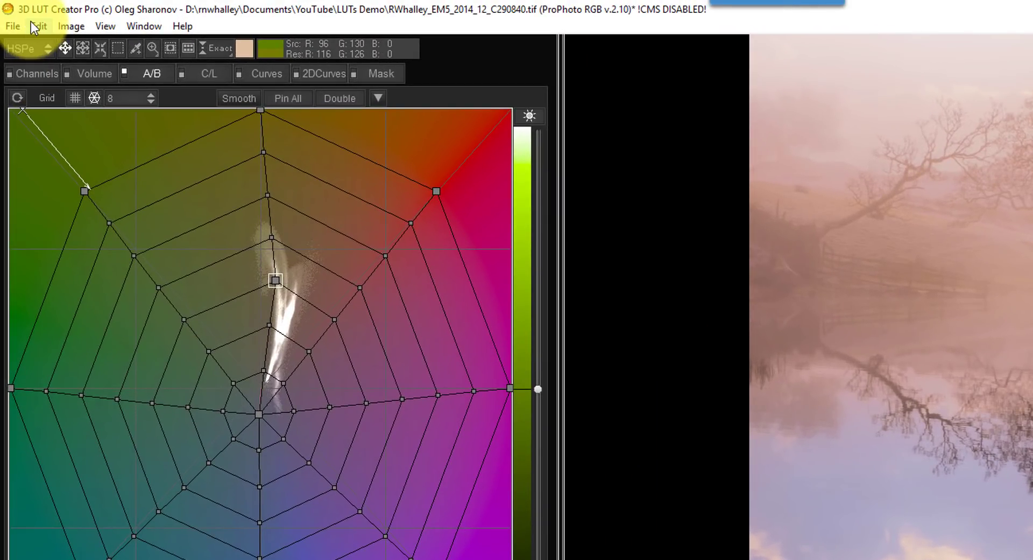
Step: Export the grade as a 3D LUT, overwriting misty warm.cube in the LUTs Demo folder
left_click(13, 27)
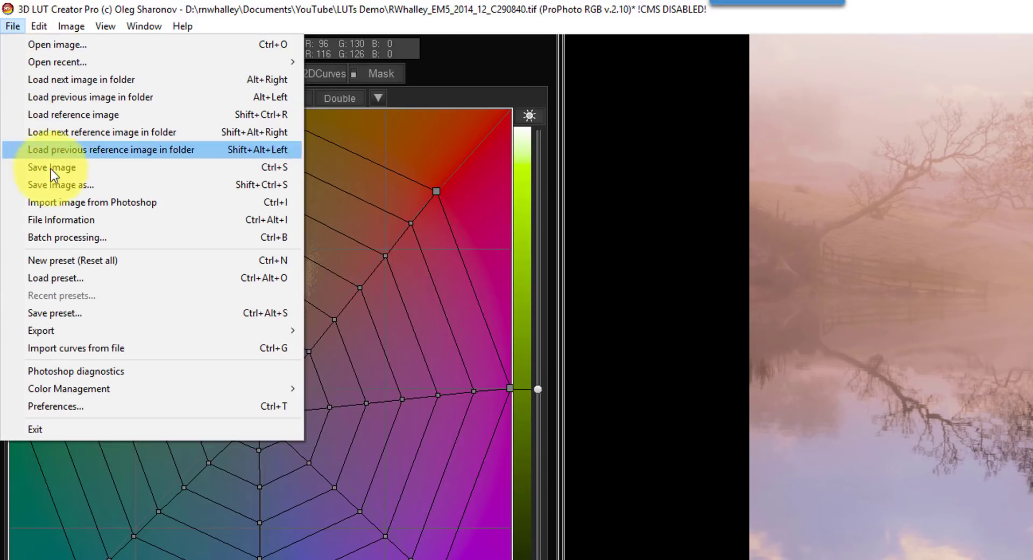
mouse_move(70, 331)
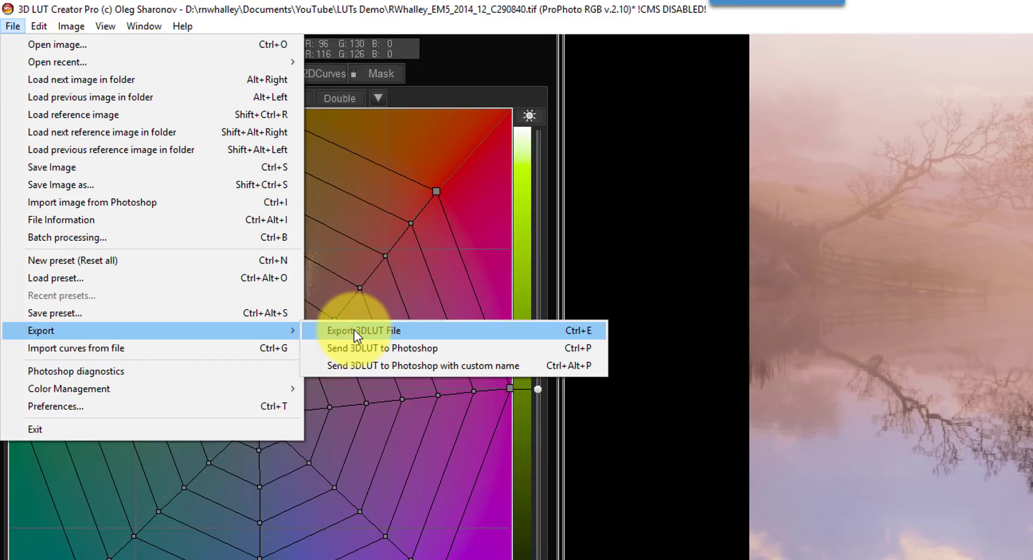
left_click(386, 334)
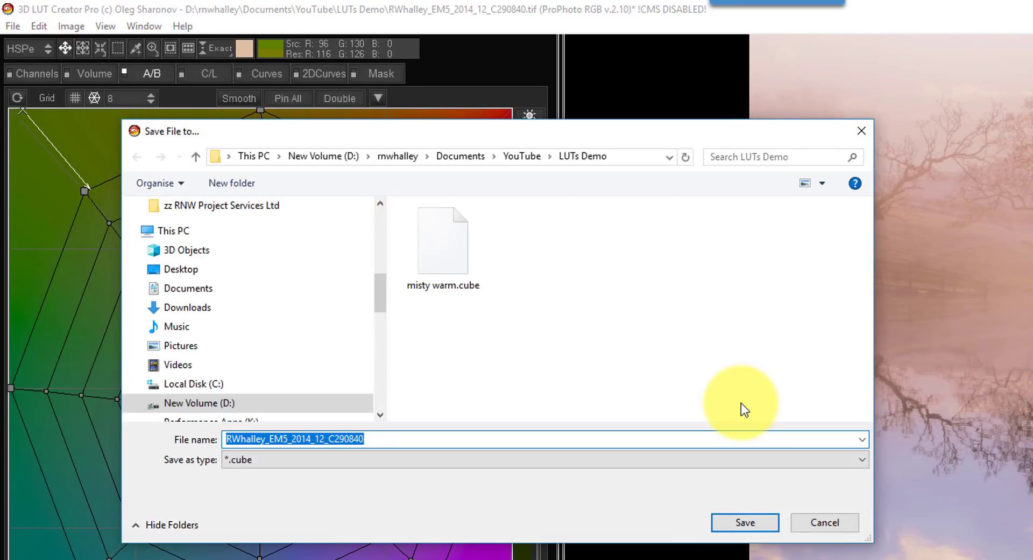
left_click(415, 282)
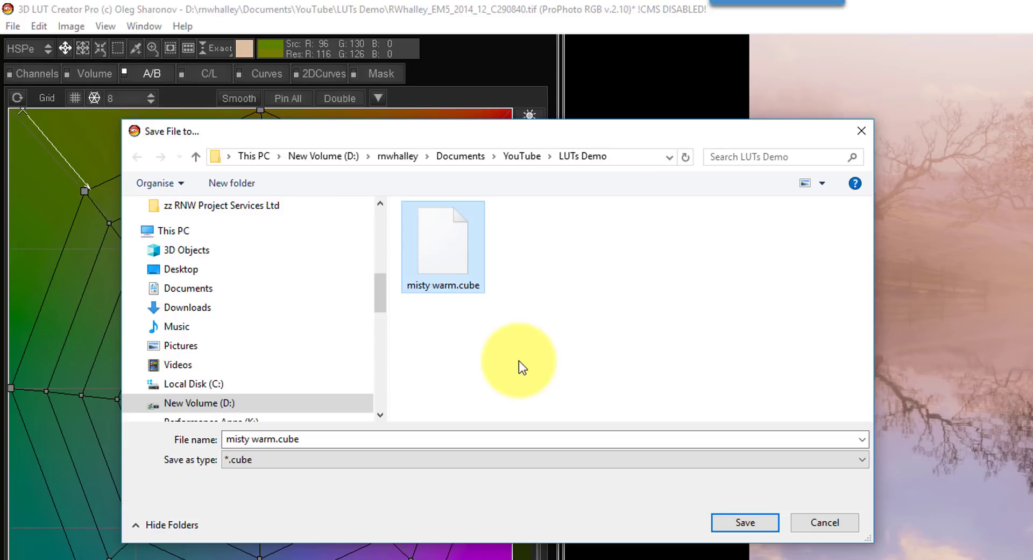
left_click(746, 522)
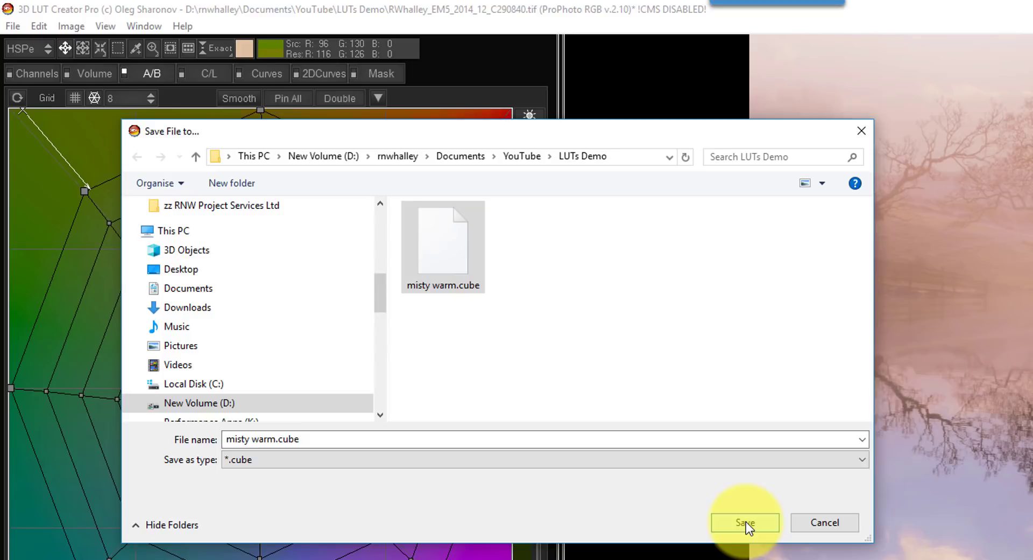
left_click(821, 424)
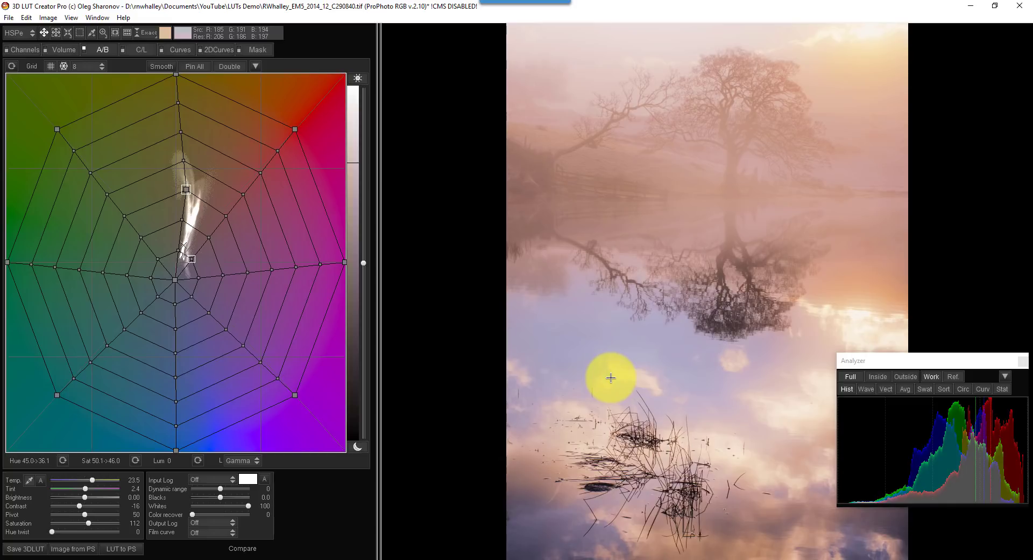
Step: Switch to Photoshop with the Higger Tor.jpg moorland photo open
left_click(710, 557)
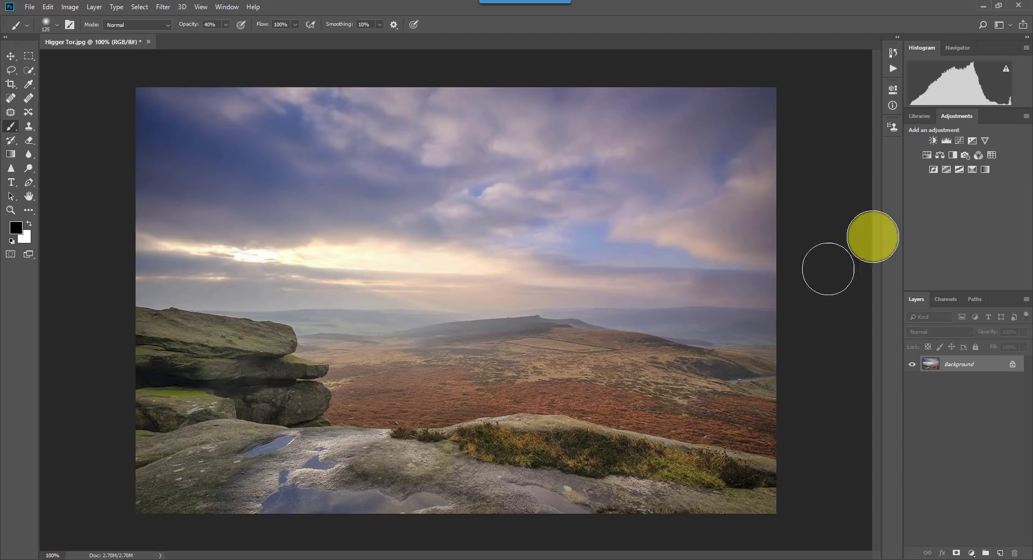
Step: Add a Color Lookup adjustment layer loaded with the misty warm.cube 3D LUT
left_click(992, 155)
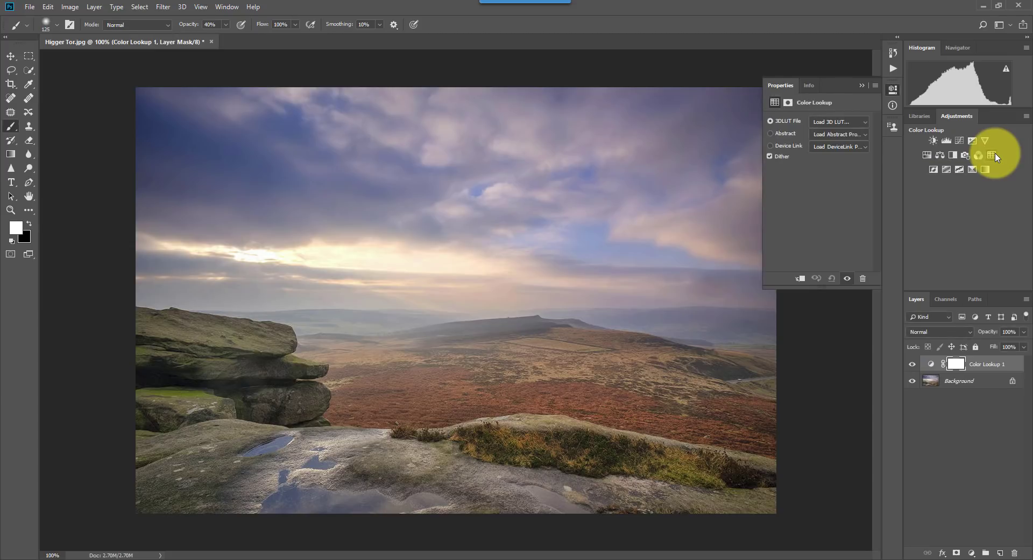
left_click(785, 123)
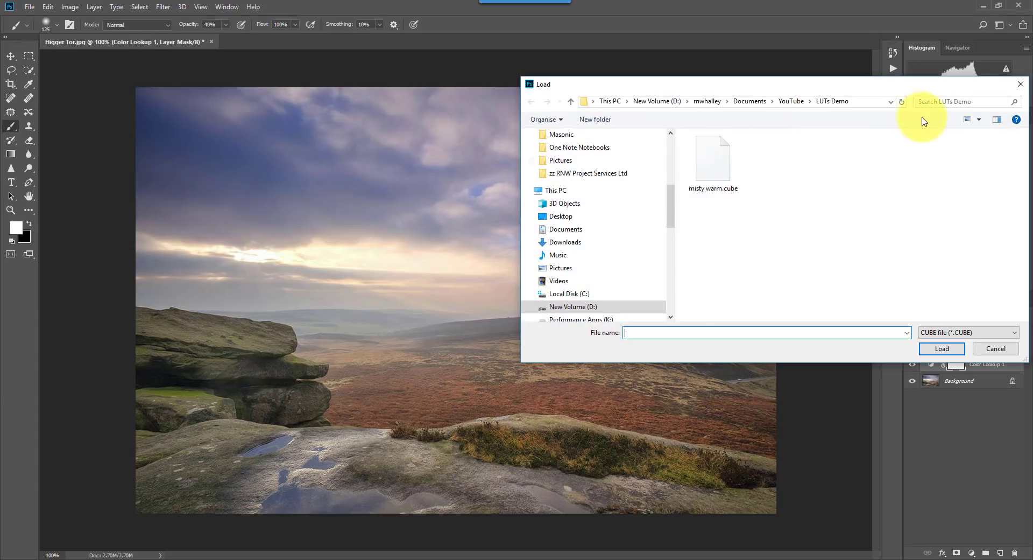
left_click(711, 159)
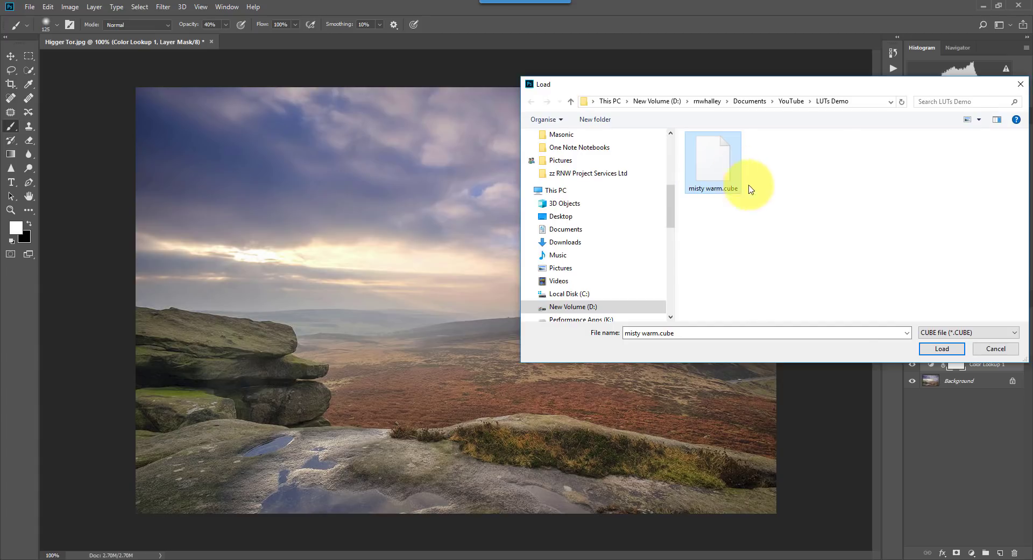
left_click(943, 348)
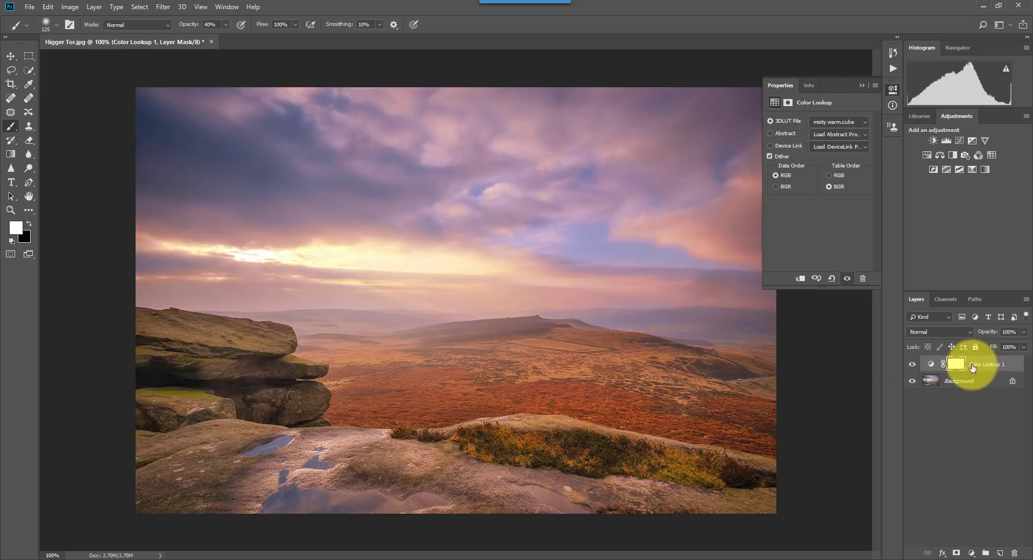
Step: Set the Color Lookup layer to Soft Light blend mode at 40% opacity
left_click(940, 331)
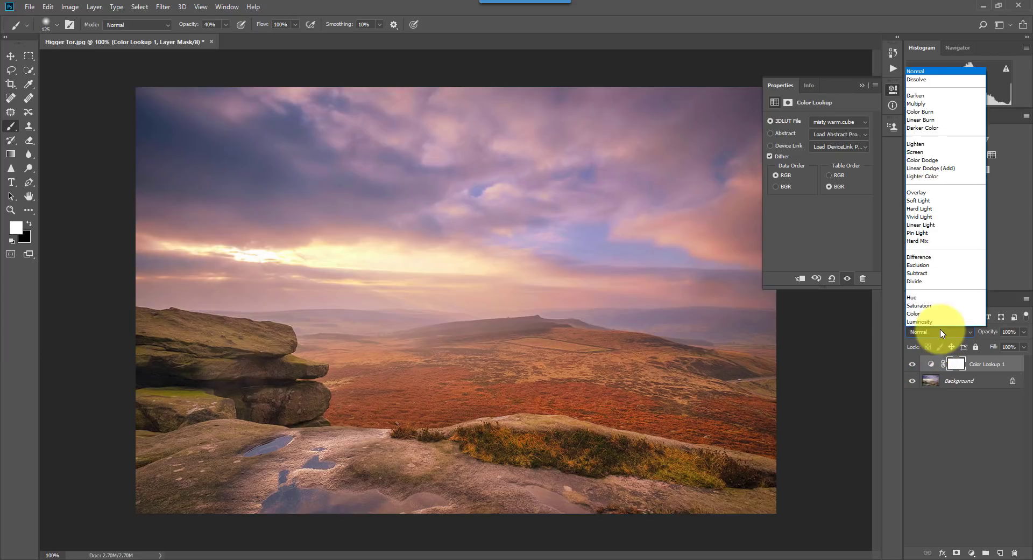
left_click(922, 200)
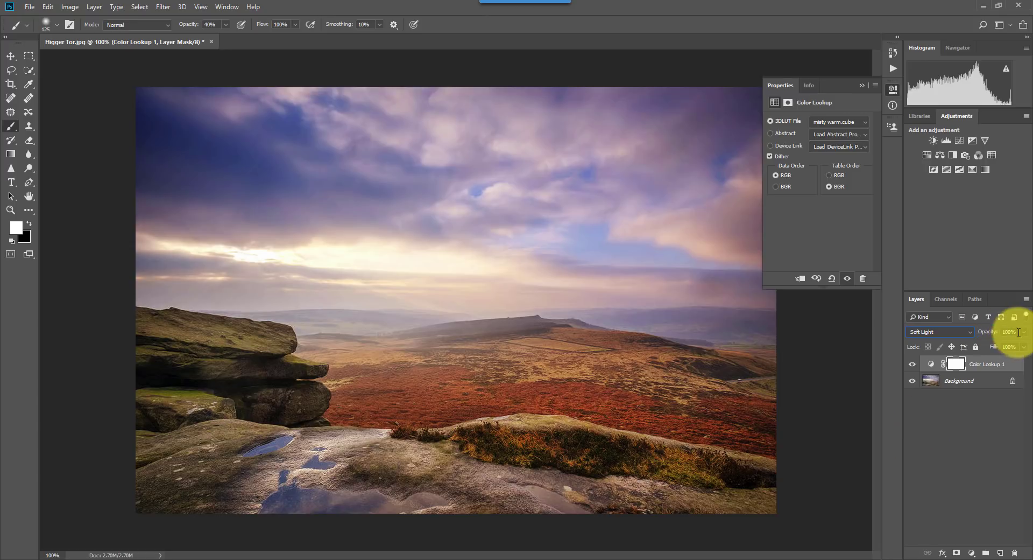
left_click_drag(1023, 332, 995, 354)
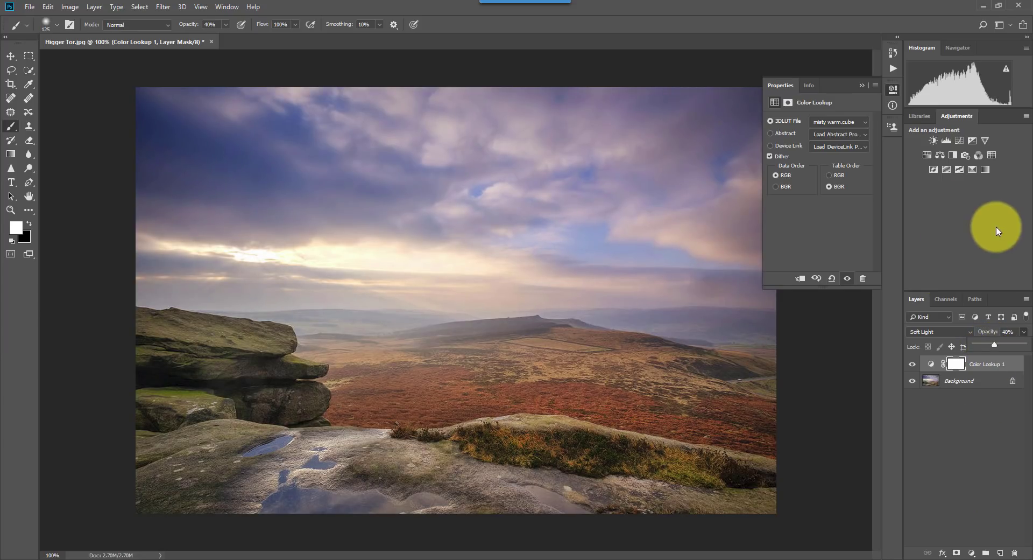
Step: Add a second Color Lookup layer loaded with misty warm.cube
left_click(992, 155)
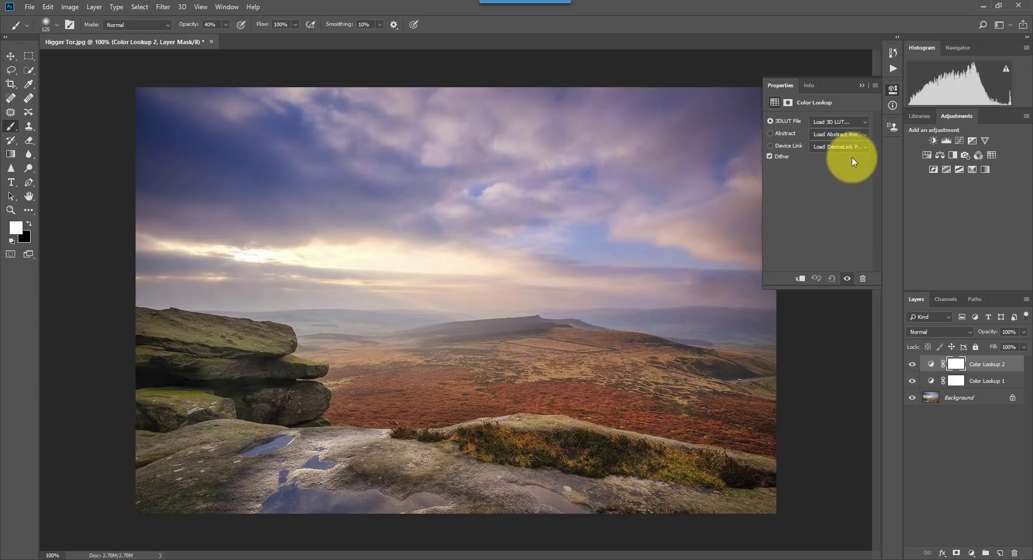
left_click(826, 122)
left_click(711, 162)
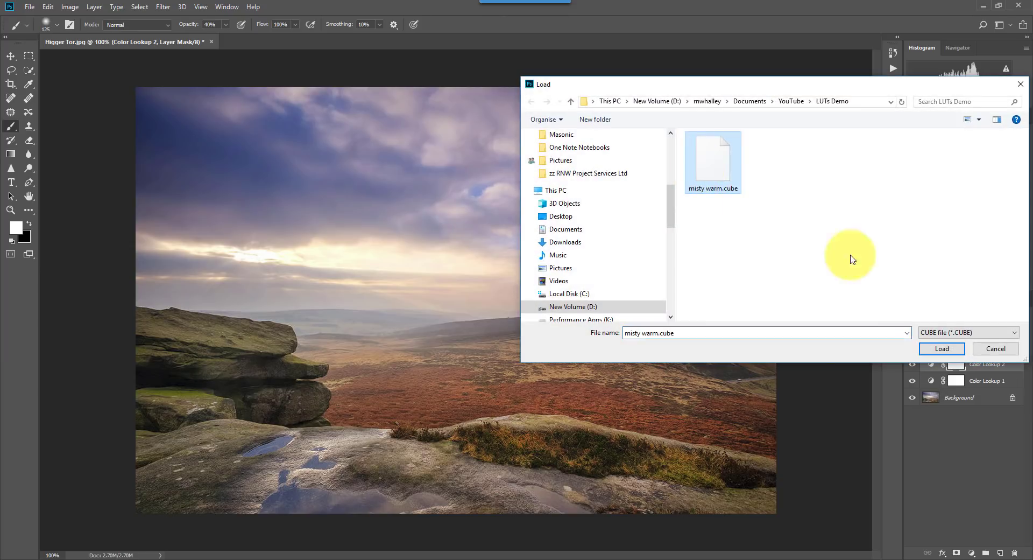
left_click(939, 349)
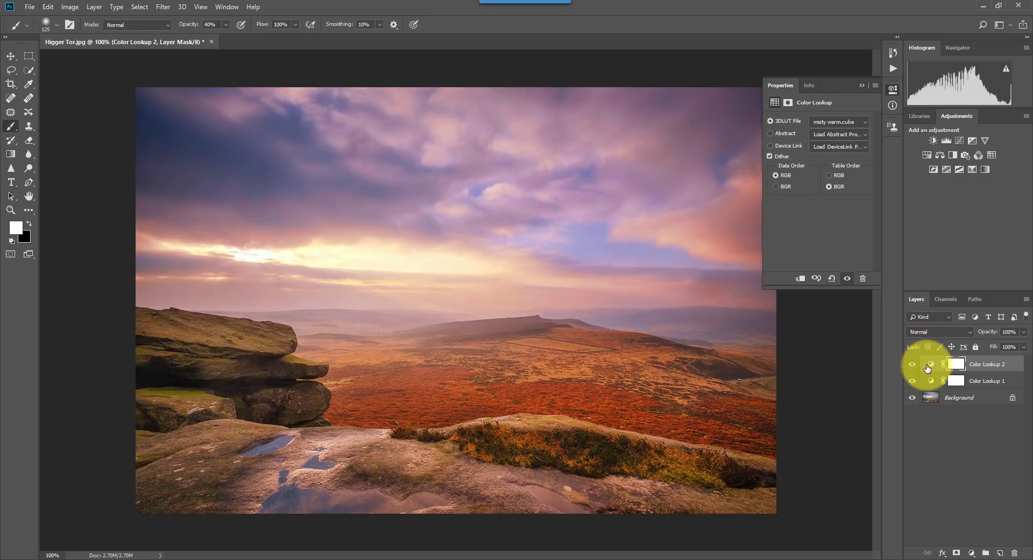
Step: Set Color Lookup 2's opacity to about 70%
left_click(1023, 331)
mouse_move(1015, 341)
left_mouse_down()
mouse_move(999, 347)
mouse_move(1009, 352)
left_mouse_up()
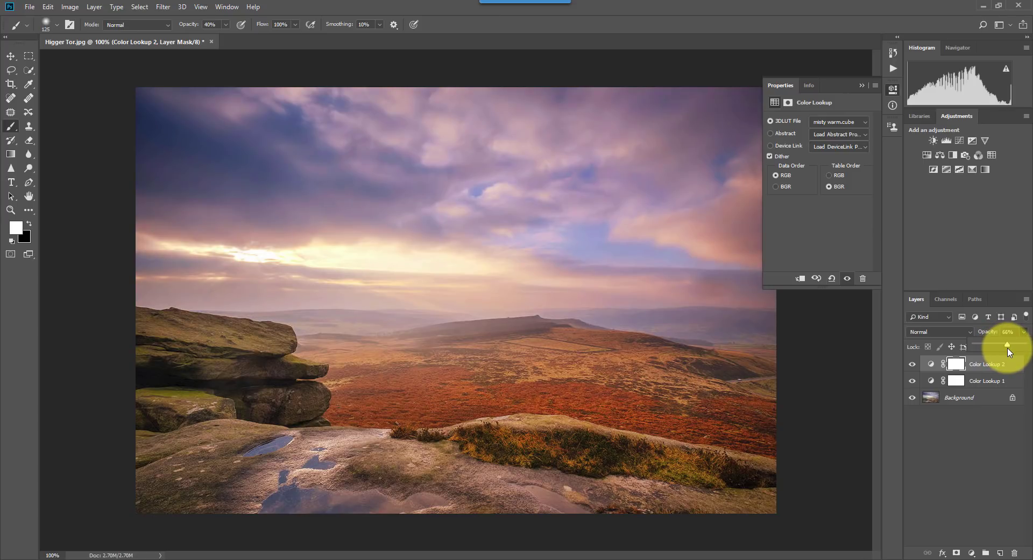
left_click_drag(1010, 352, 1012, 353)
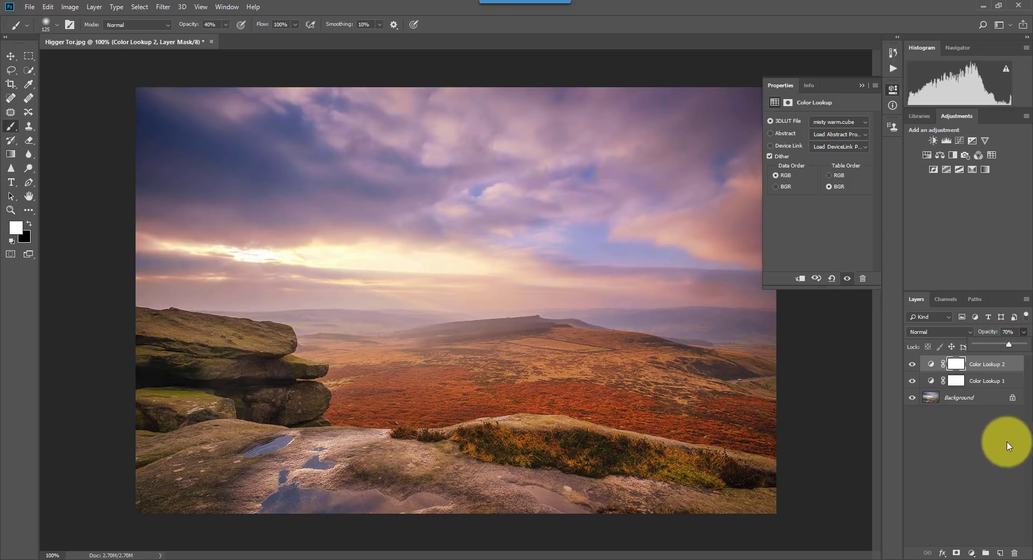
left_click(957, 454)
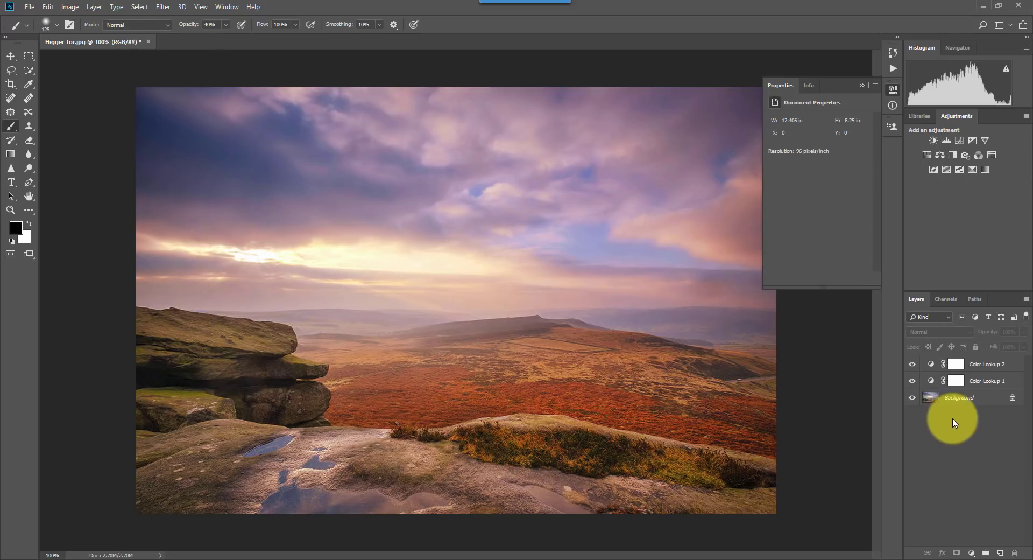
Step: Select Color Lookup 1 and 2 and group them into Group 1
left_click(949, 366)
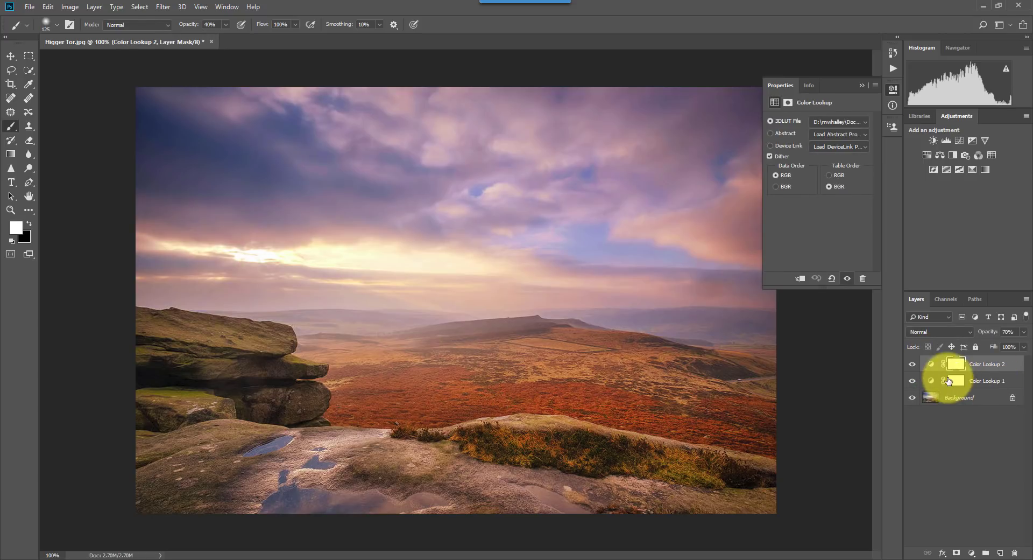
left_click(929, 380)
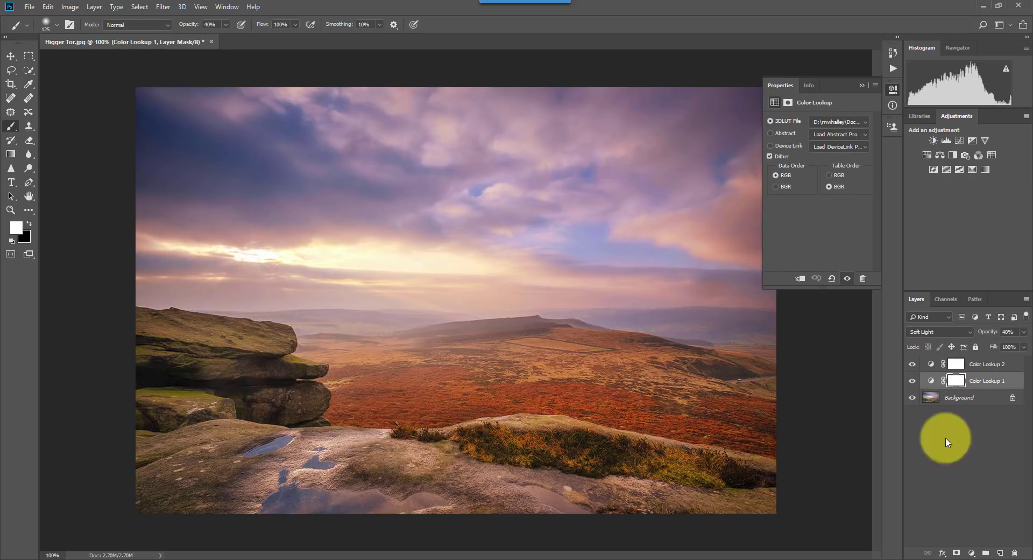
left_click(931, 366)
left_click(932, 380, "shift")
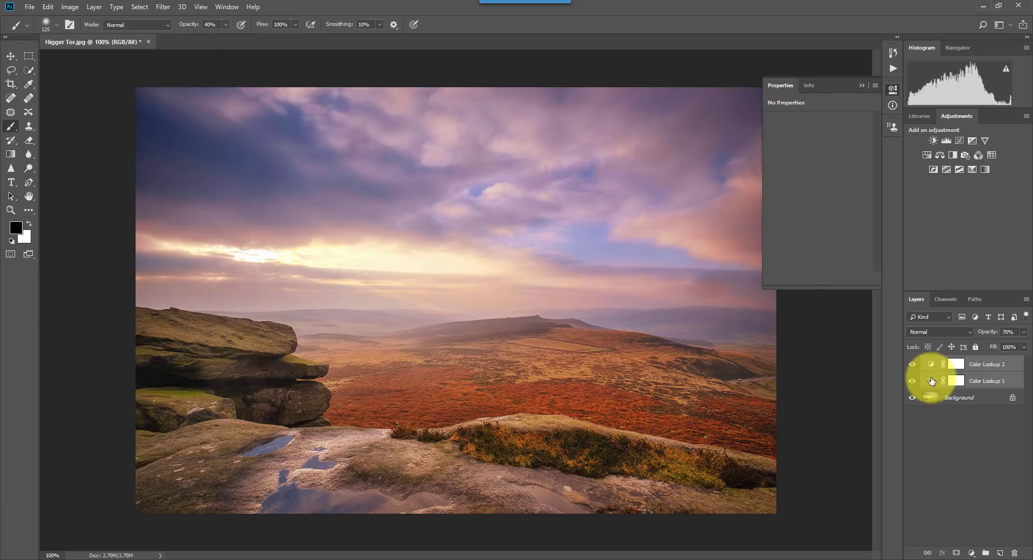
left_click(987, 553)
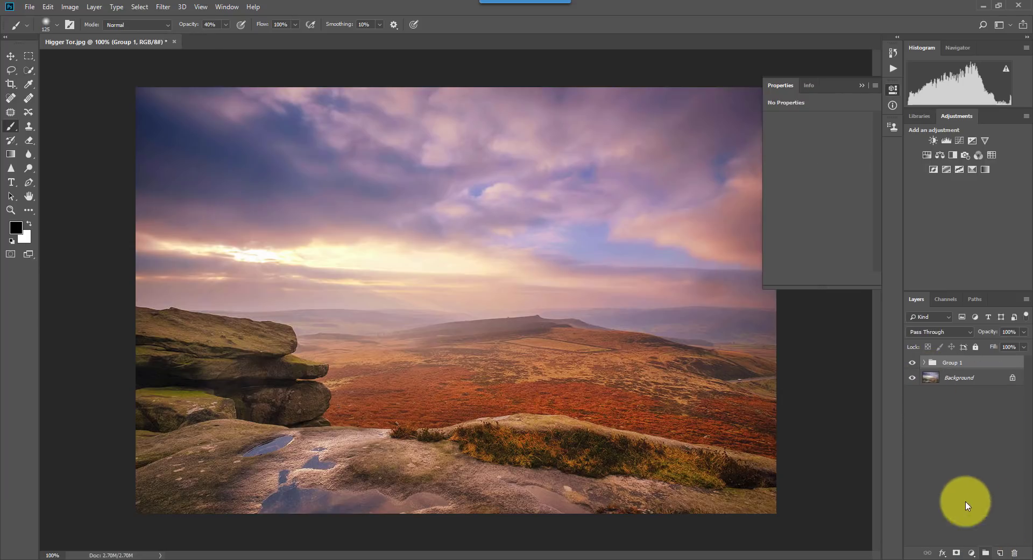
Step: Toggle Group 1's visibility twice to compare with the original, leaving it visible
left_click(912, 364)
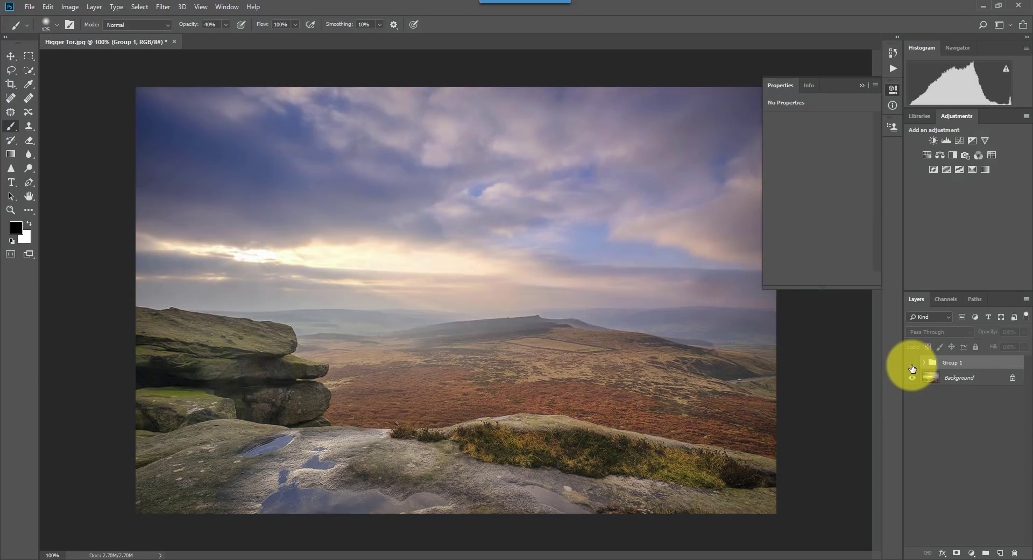
left_click(912, 365)
left_click(912, 365)
left_click(912, 365)
Step: Give Group 1 an inverted black mask, then brush the grade onto foreground rocks and mid-distance heather at 40% opacity
left_click(859, 85)
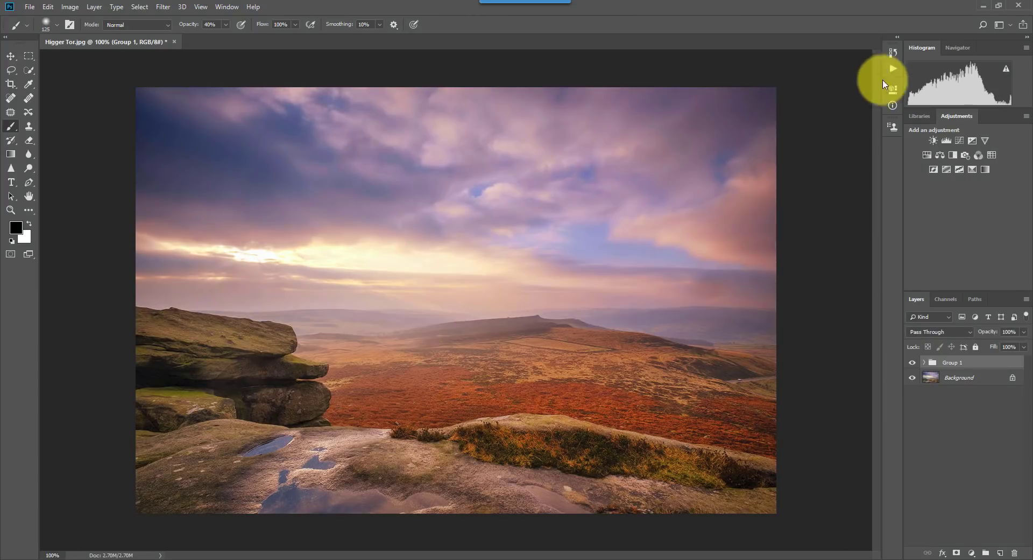
left_click(957, 553)
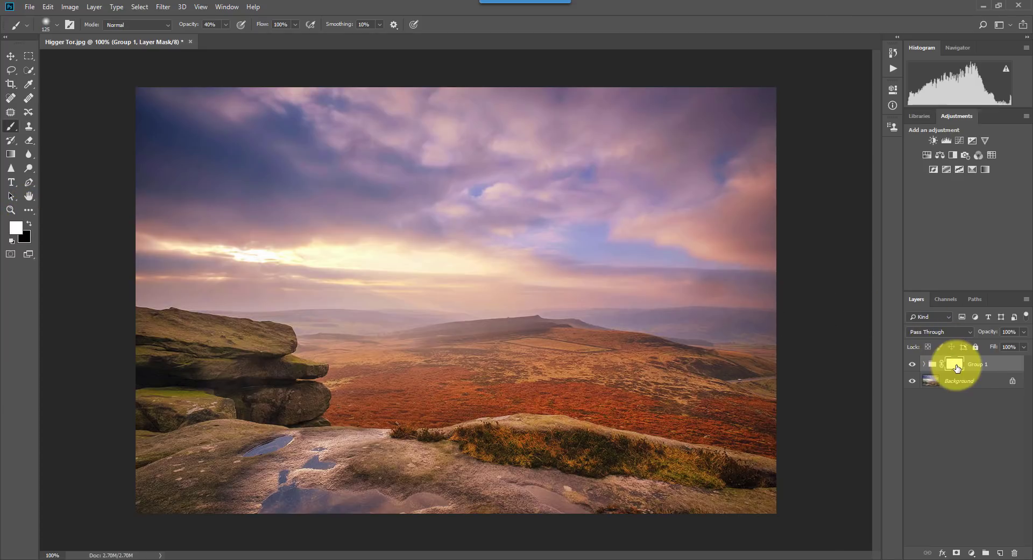
key("ctrl+i")
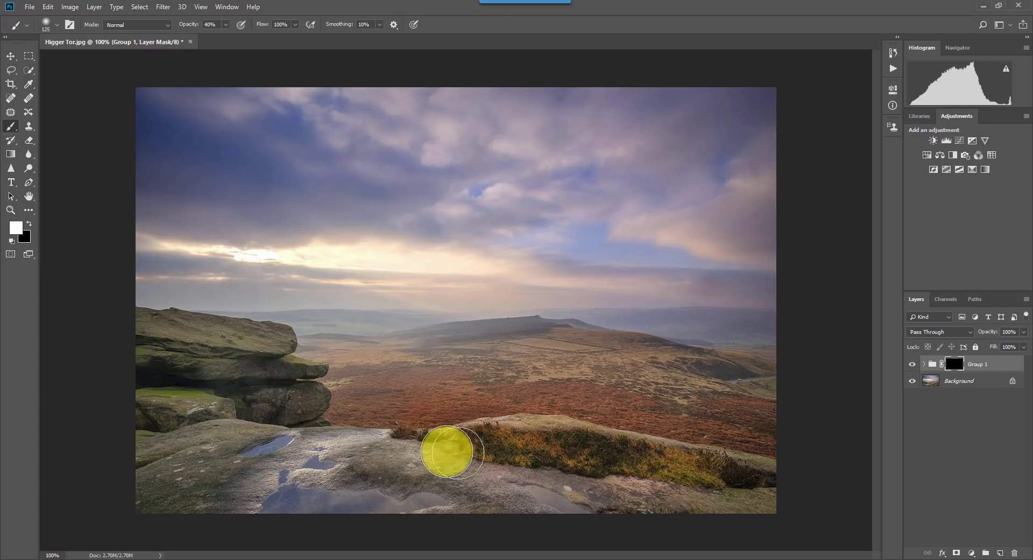
mouse_move(657, 478)
left_mouse_down()
mouse_move(464, 451)
mouse_move(413, 464)
mouse_move(411, 452)
mouse_move(597, 463)
mouse_move(486, 439)
mouse_move(605, 453)
mouse_move(521, 453)
mouse_move(649, 460)
mouse_move(575, 441)
mouse_move(500, 458)
mouse_move(471, 440)
mouse_move(532, 437)
mouse_move(692, 472)
left_mouse_up()
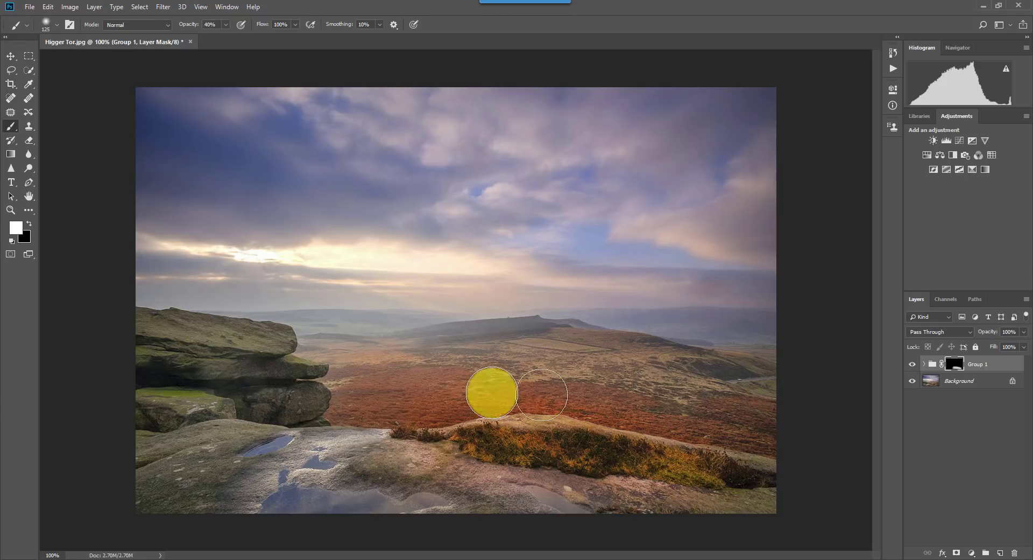
mouse_move(514, 395)
left_mouse_down()
mouse_move(676, 411)
mouse_move(632, 355)
mouse_move(634, 366)
left_mouse_up()
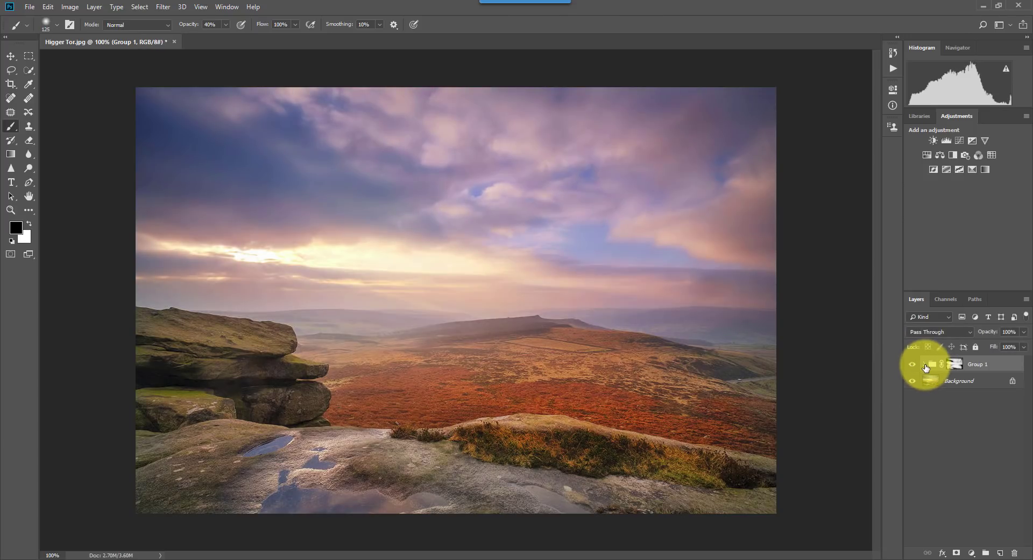
Step: Expand Group 1 and set Color Lookup 2's opacity to 71%
left_click(925, 365)
left_click(993, 382)
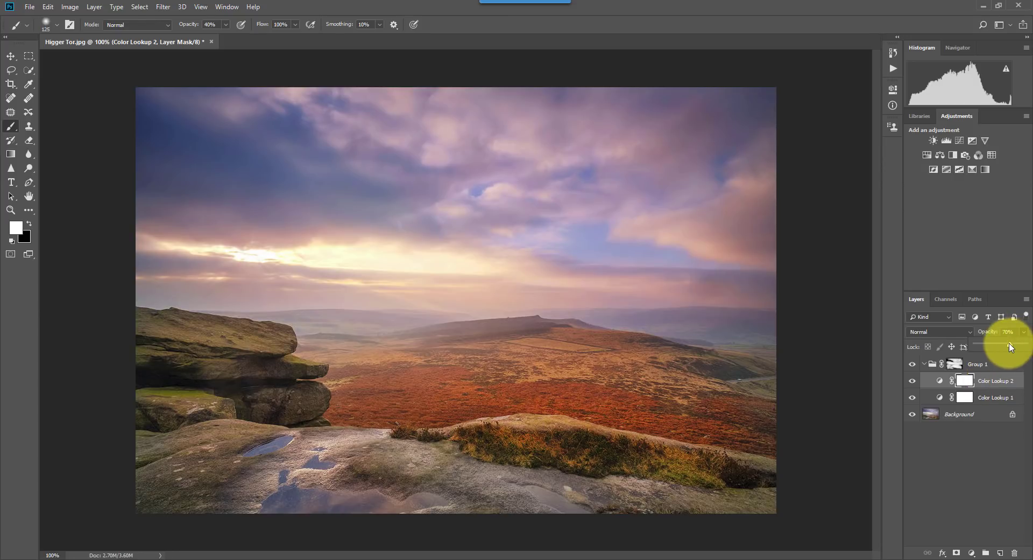
left_click(978, 439)
left_click(936, 380)
key("x")
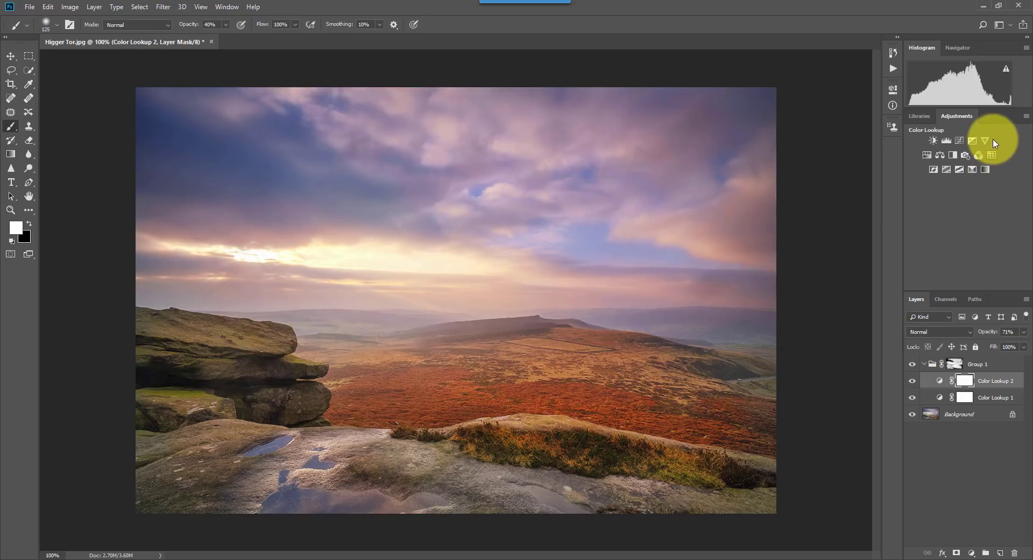
Step: Add a Color Lookup 3 layer using the TealMagentaGold device link profile
left_click(992, 156)
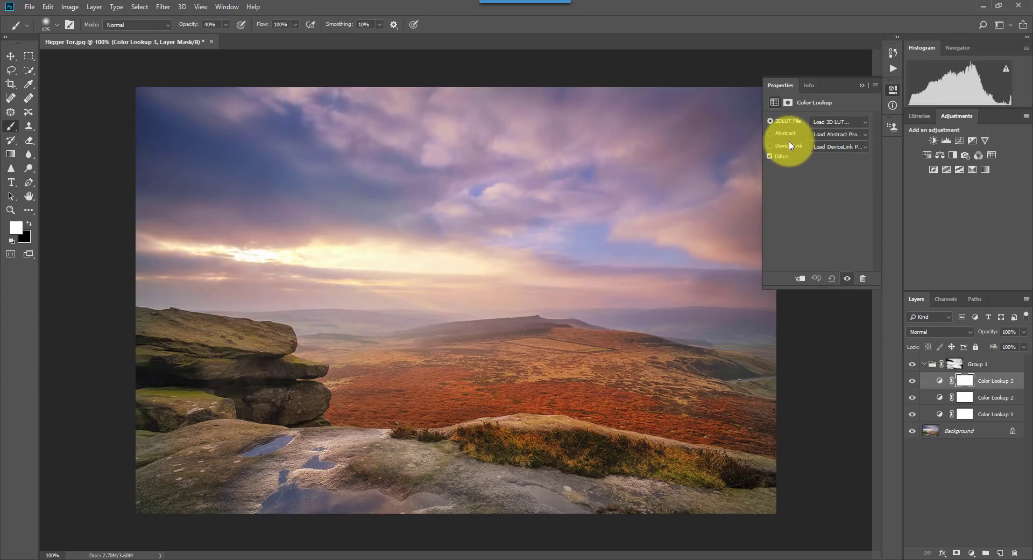
left_click(797, 152)
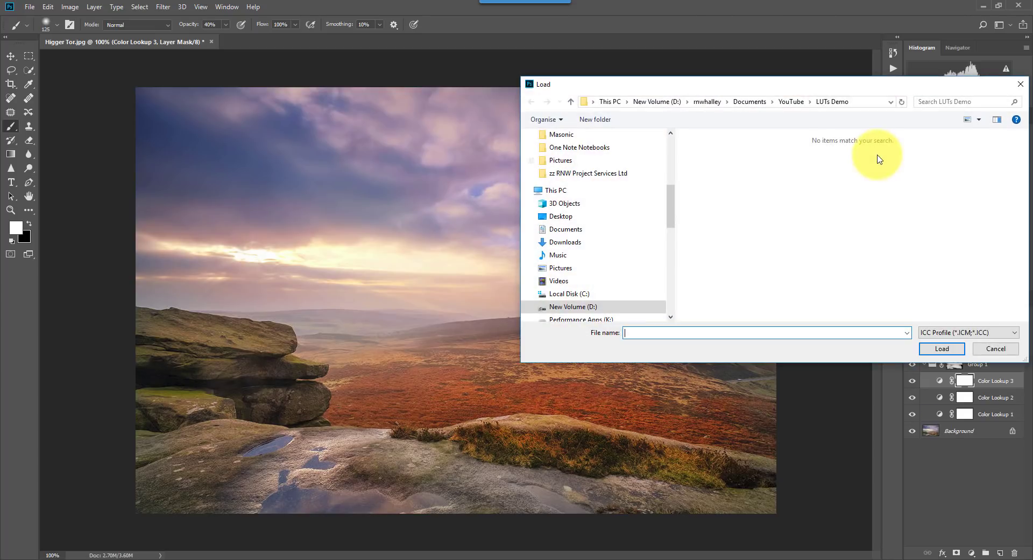
left_click(1006, 479)
left_click(867, 147)
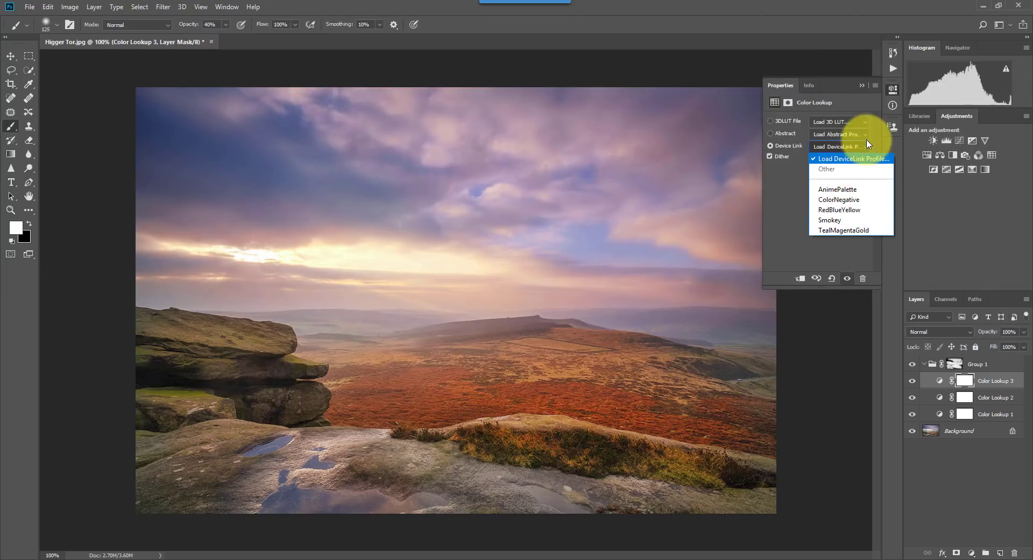
left_click(848, 230)
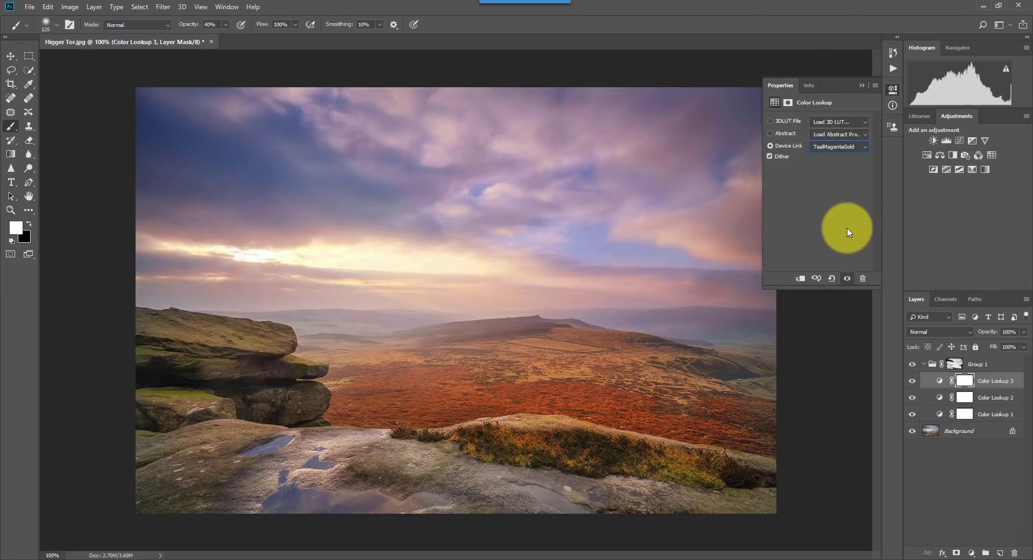
left_click(862, 87)
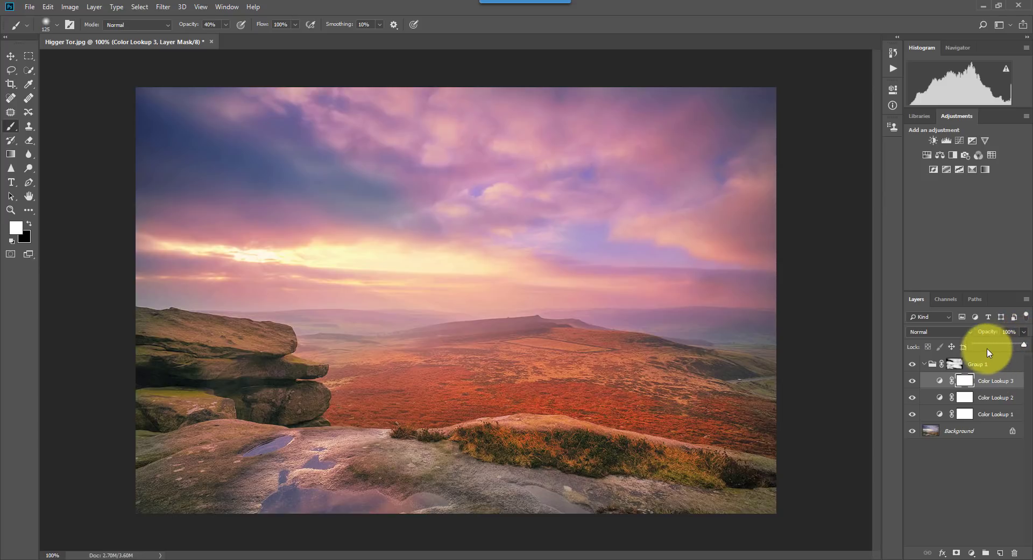
Step: Lower Color Lookup 3's opacity to soften the TealMagentaGold grade, then select Group 1
left_click_drag(1026, 346, 978, 350)
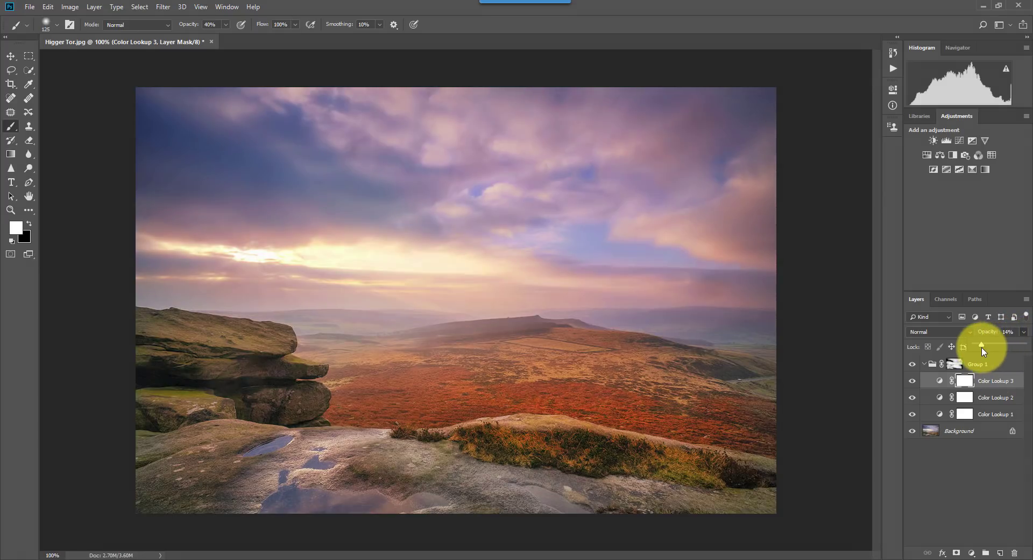
left_click(953, 432)
left_click(917, 365)
key("x")
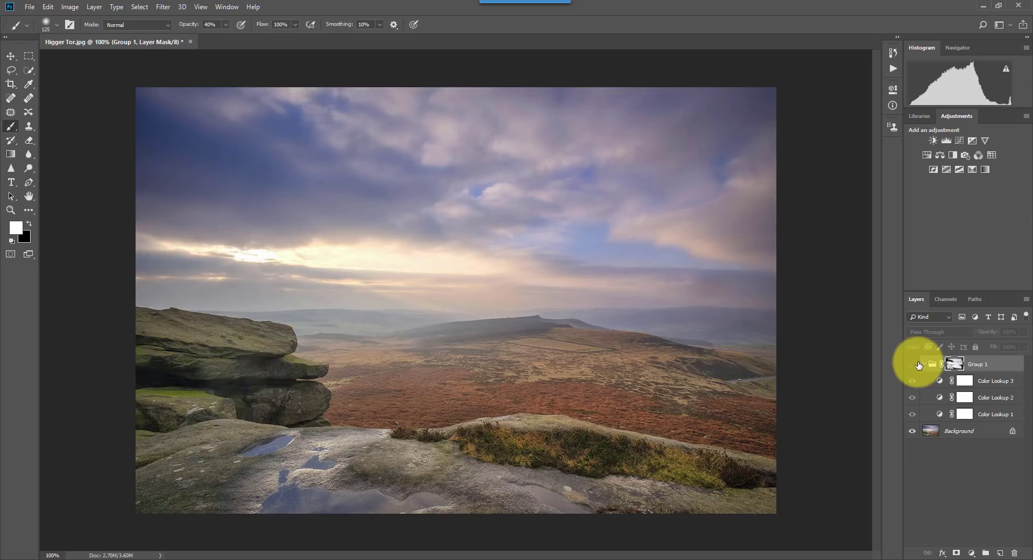
Step: Show Group 1 again, glance at the misty tree edit in 3D LUT Creator, and return to the Higger Tor photo in Photoshop
left_click(911, 364)
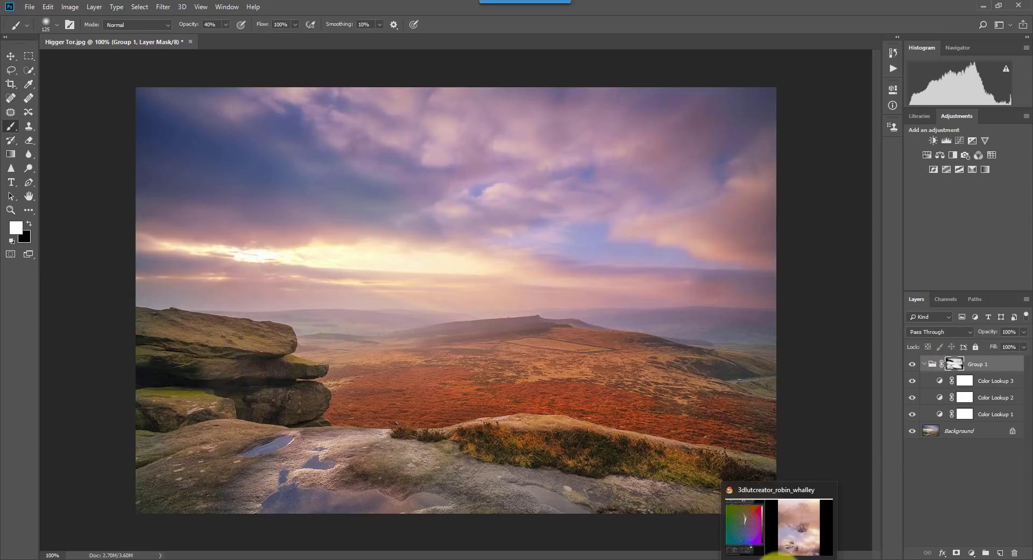
left_click(780, 558)
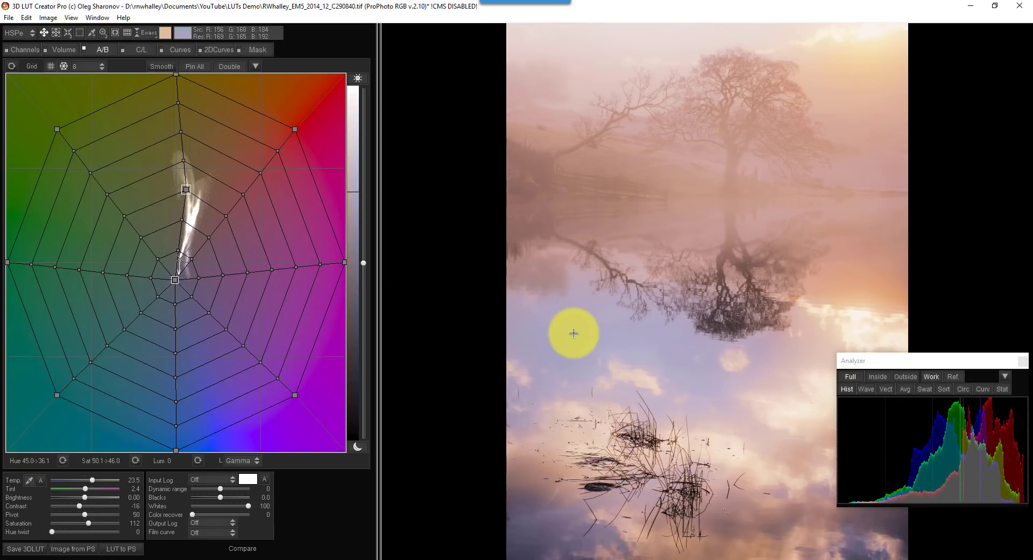
mouse_move(784, 554)
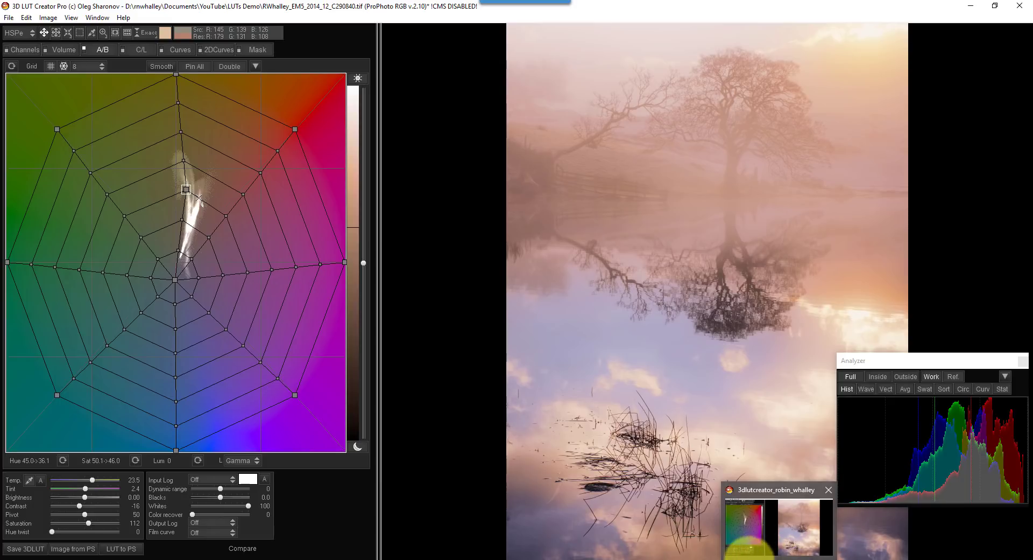
left_click(757, 553)
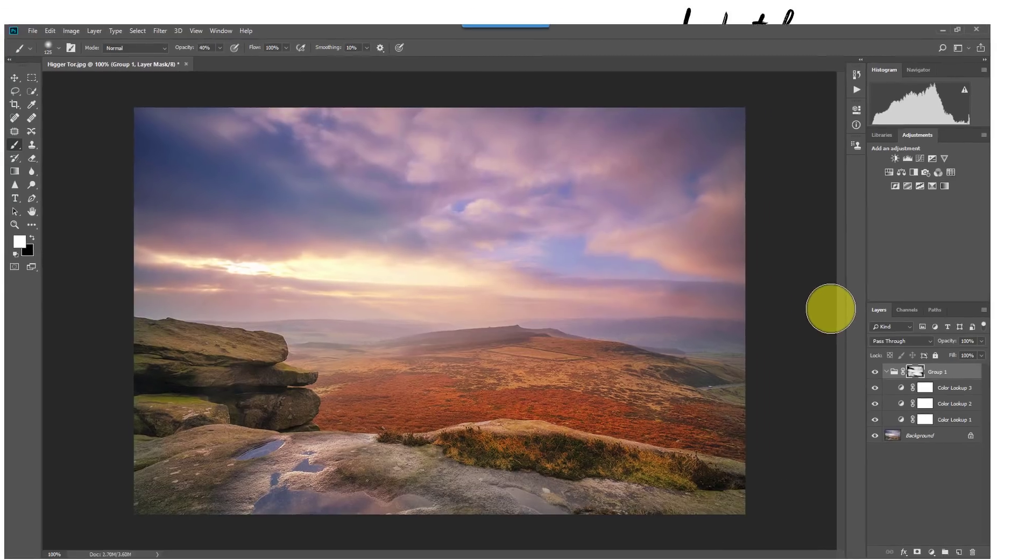